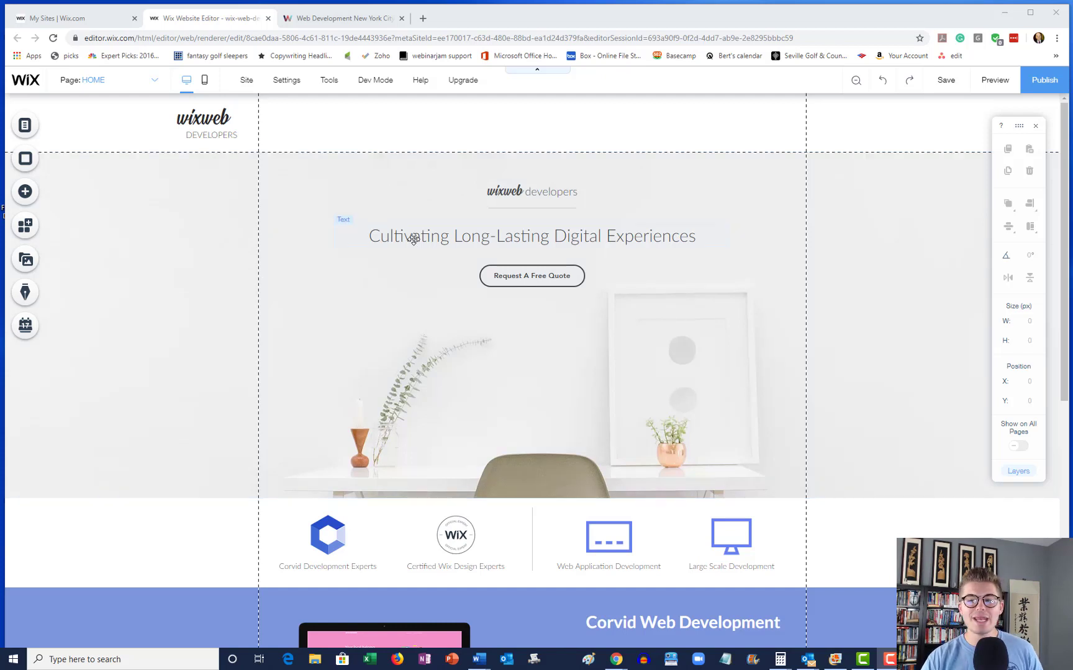
Publish the site live and close the Congratulations dialog with Done.
click(1044, 85)
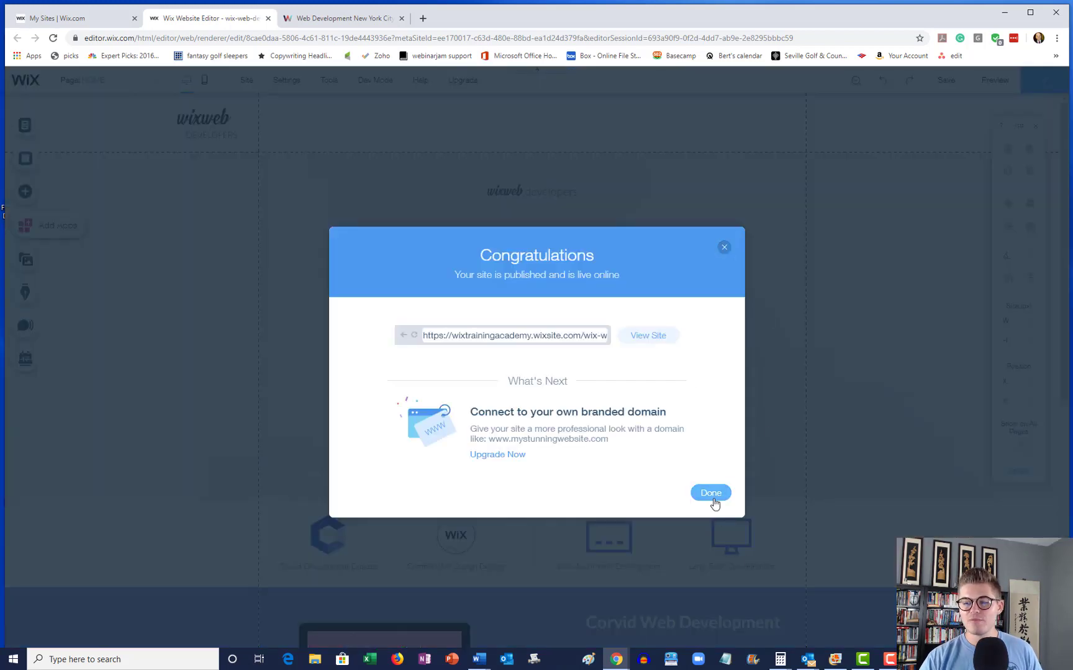
click(711, 493)
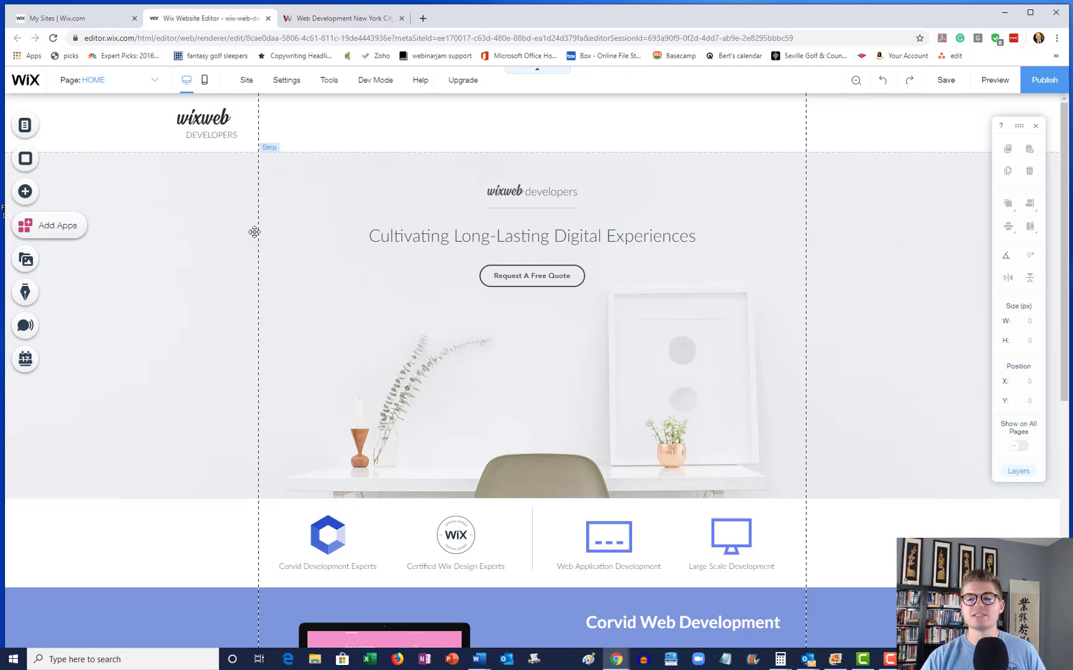
Give the Request A Free Quote button the dark filled View More design.
click(543, 281)
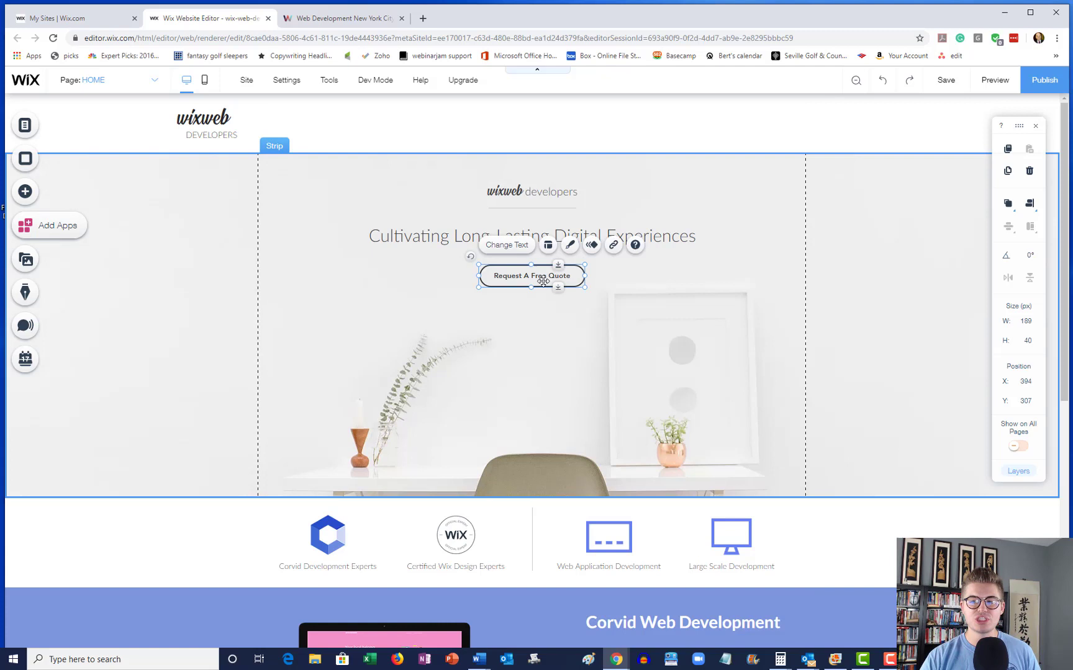
click(571, 248)
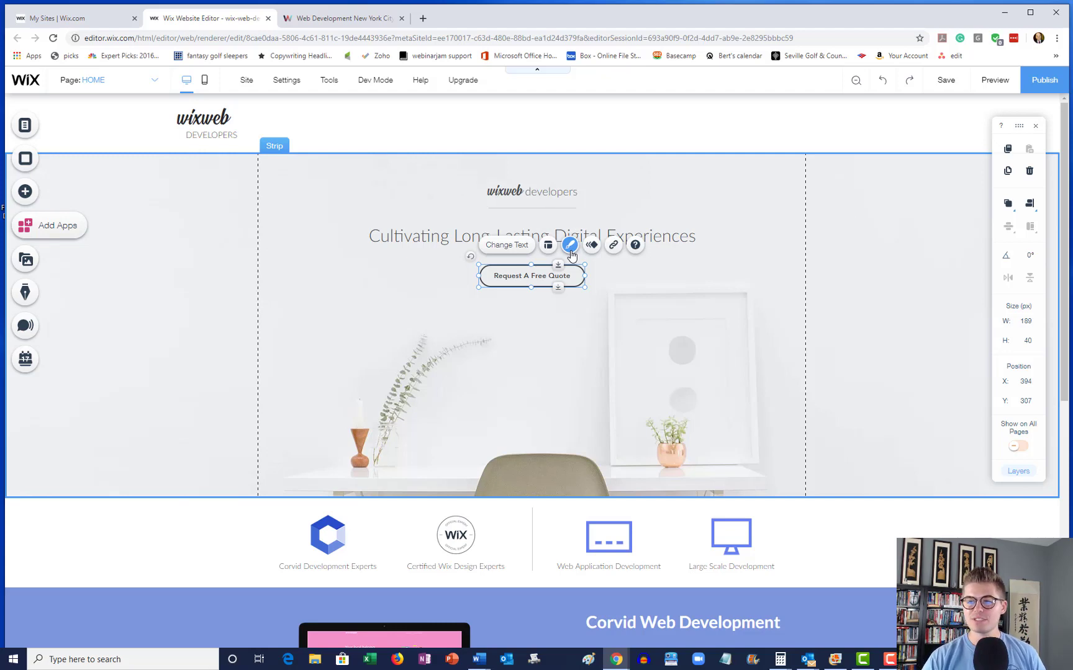
scroll(860, 447, down, 2)
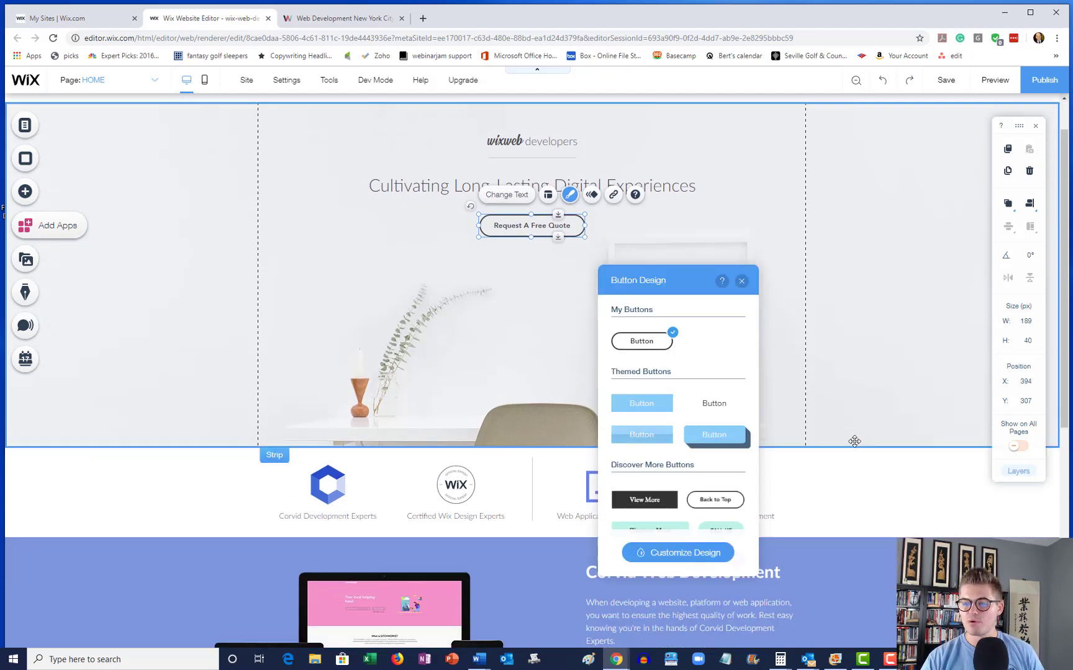
click(658, 503)
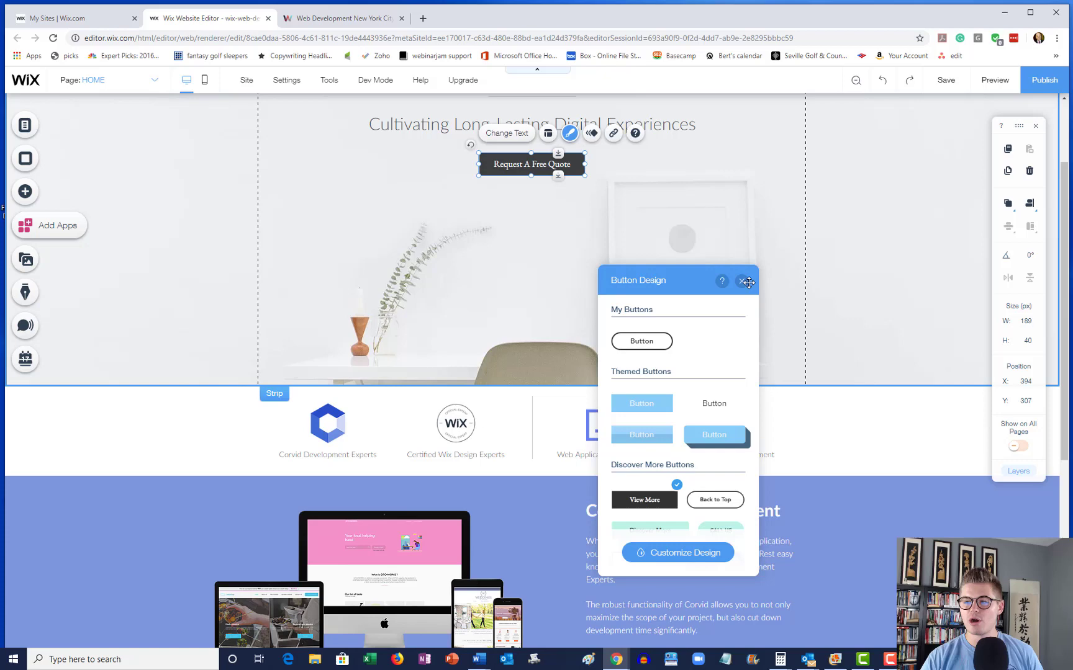
key(Escape)
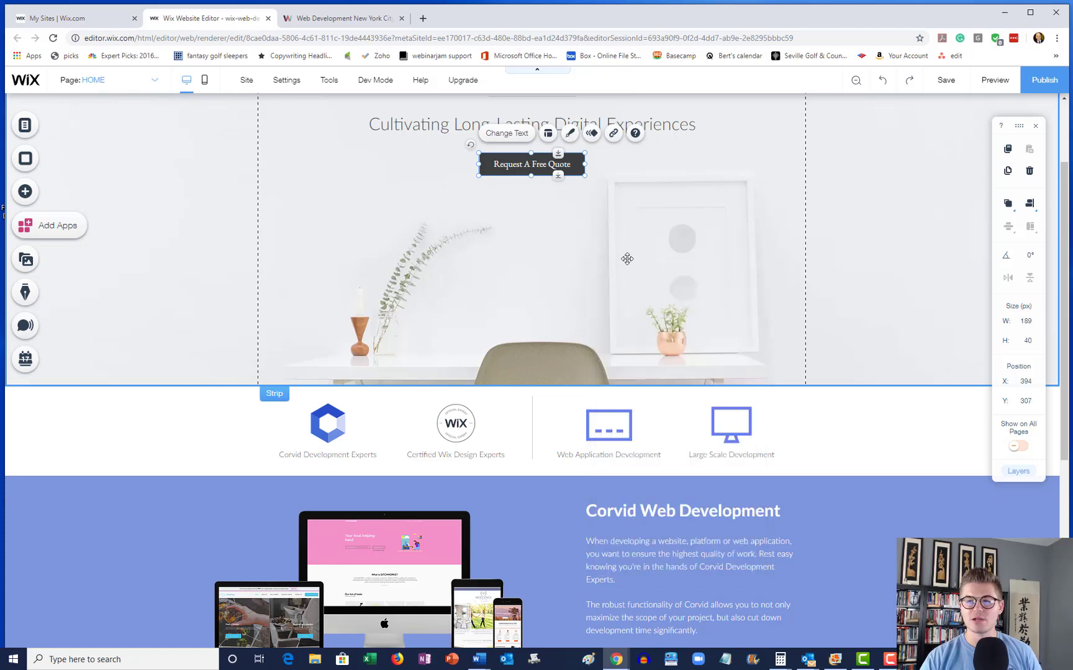
scroll(590, 267, up, 2)
key(Escape)
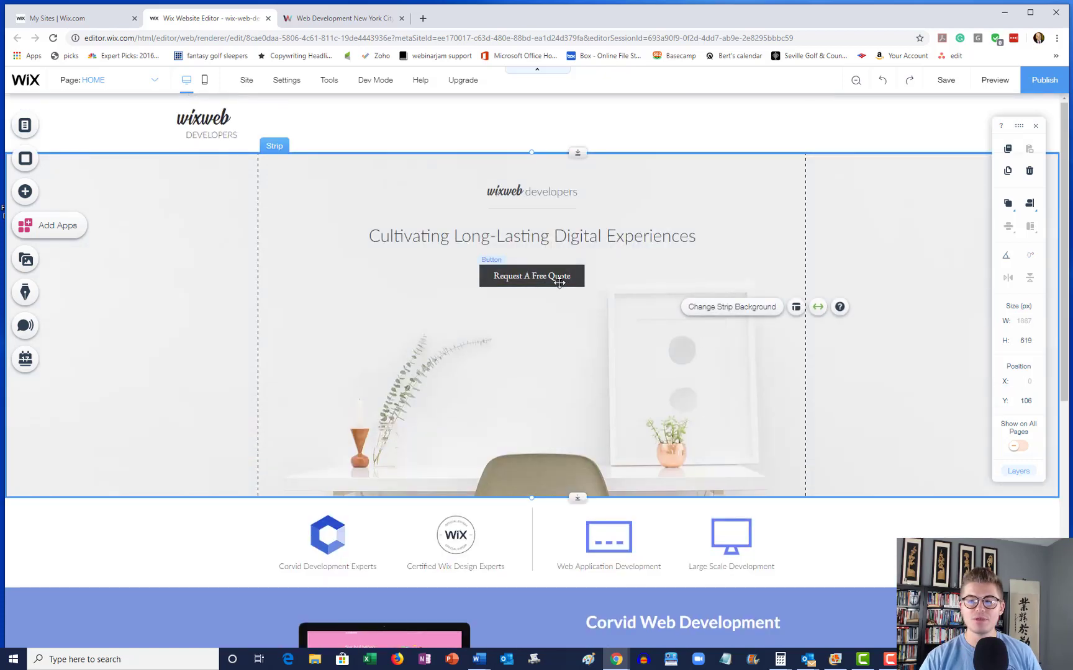
Relabel the dark button from 'Request A Free Quote' to 'Book A Free Consultation'.
click(555, 278)
click(545, 277)
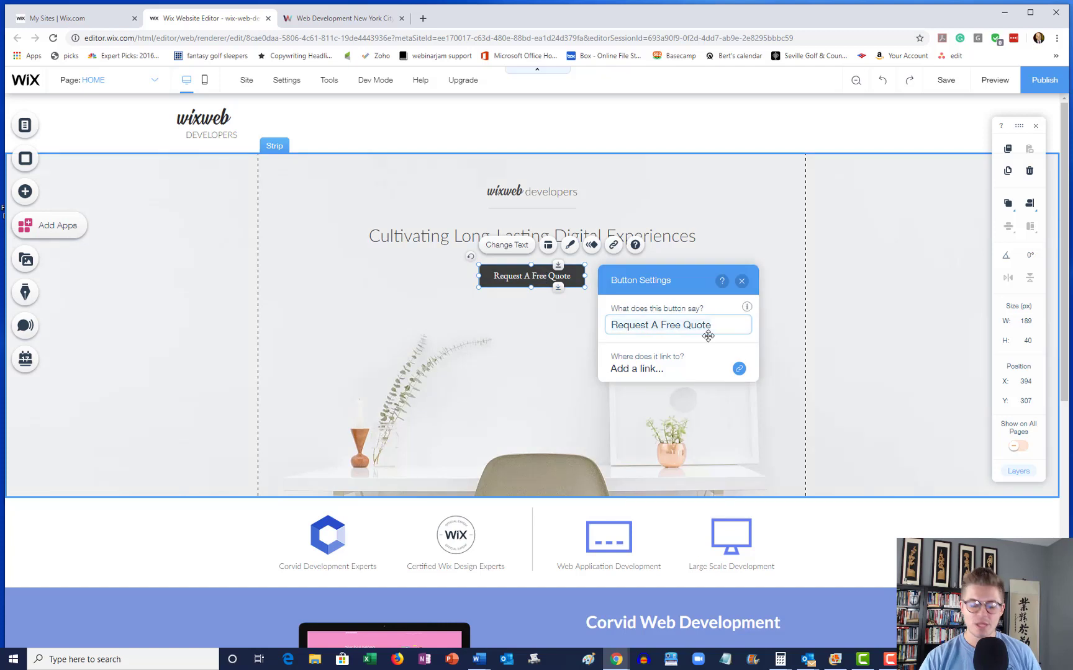
text(Book )
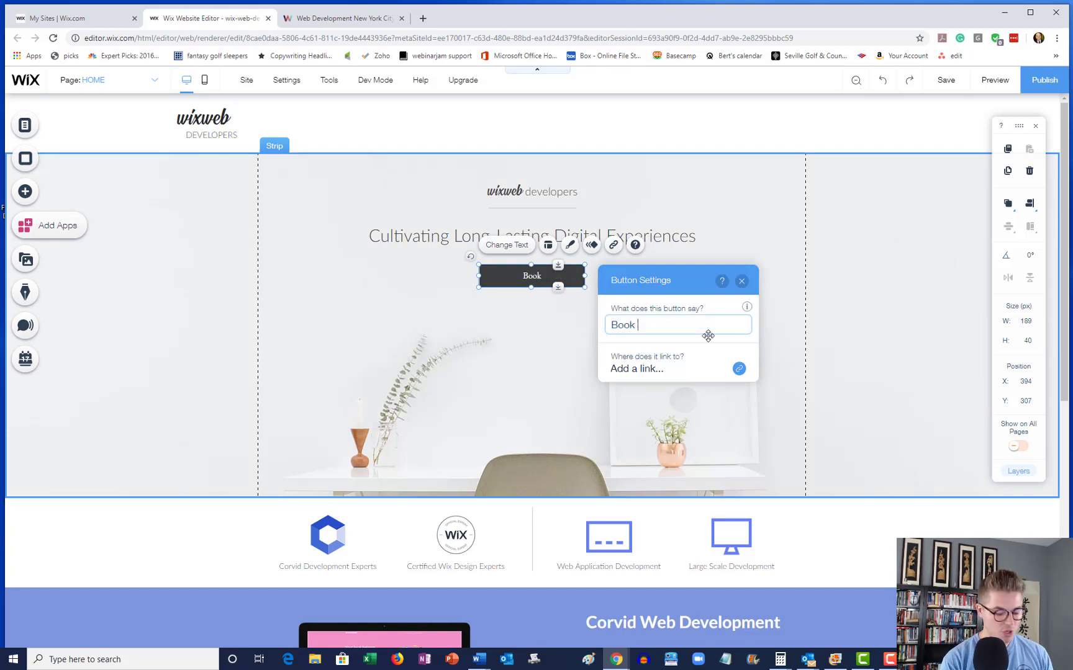
text(A Free )
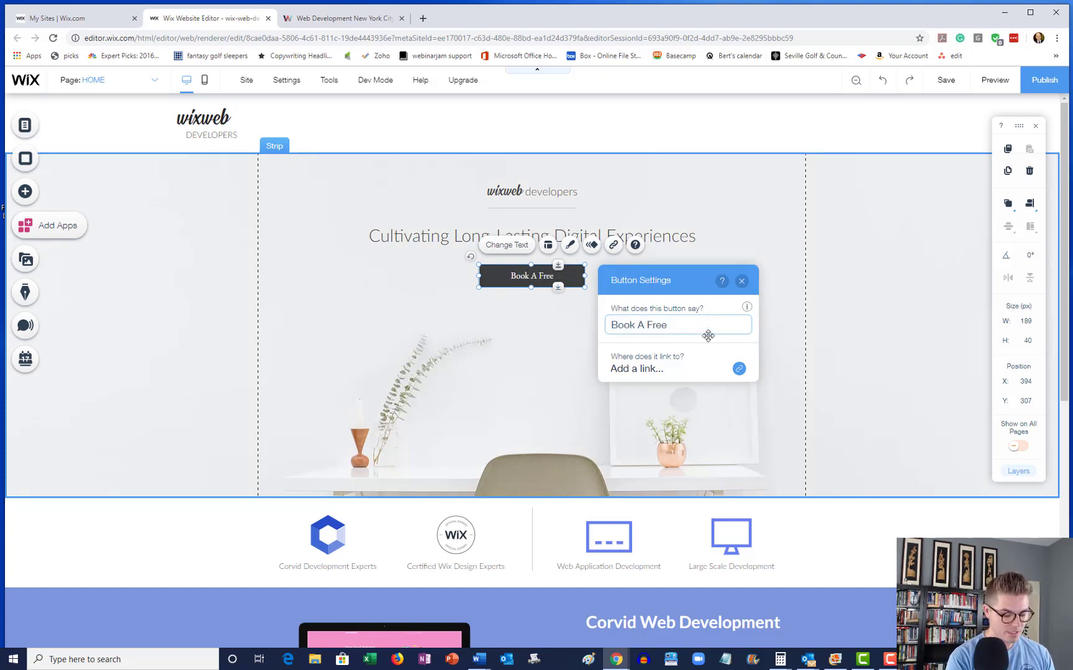
text(Consultta)
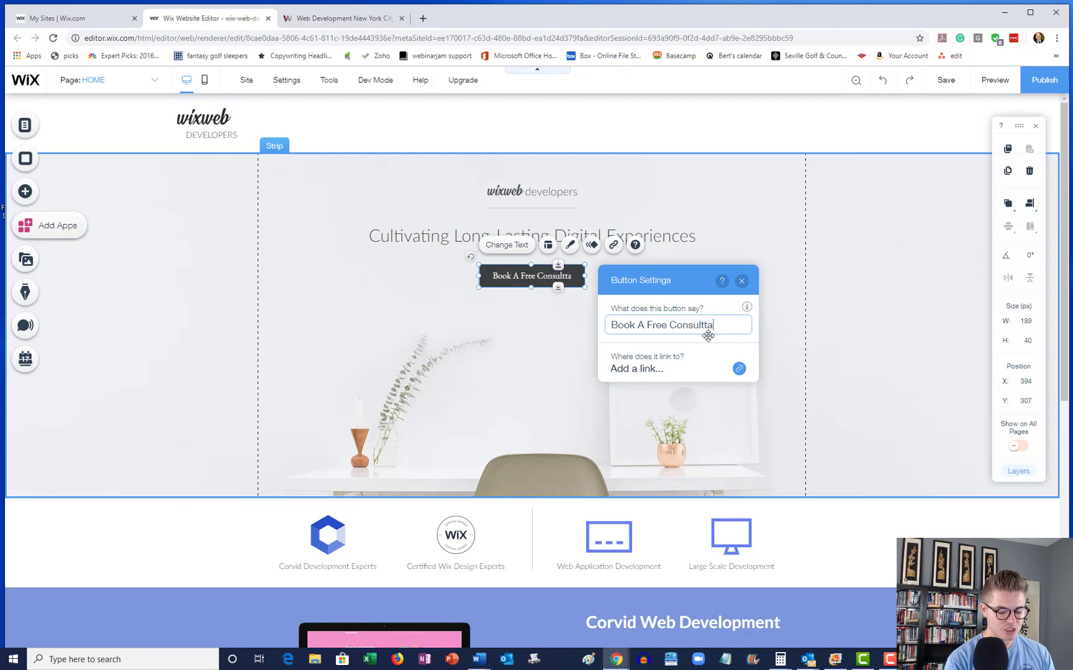
text(tion)
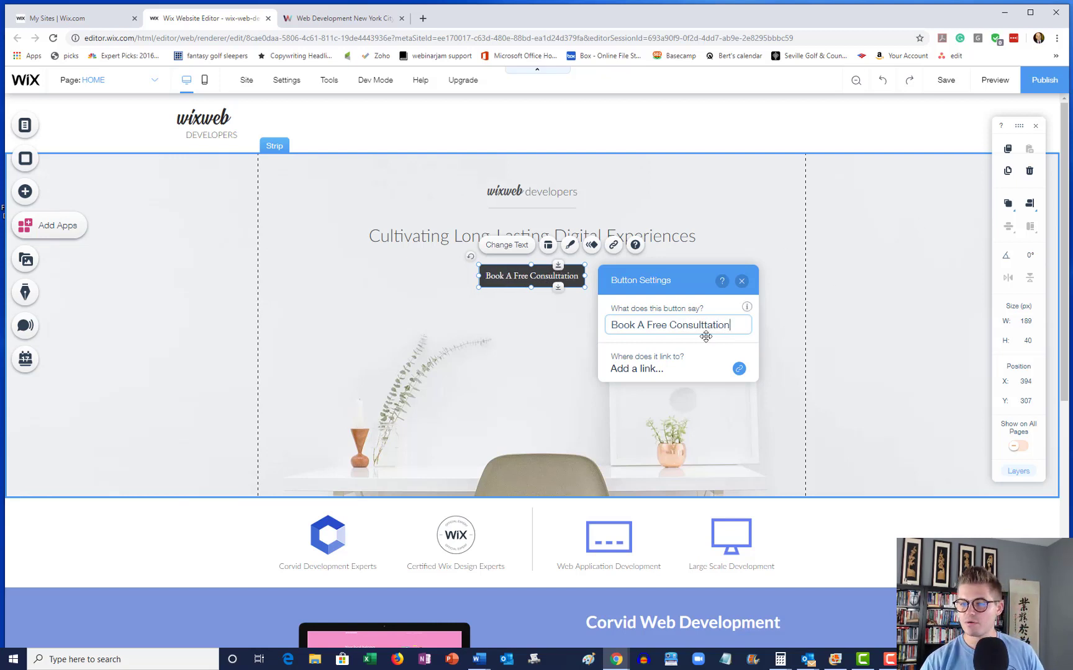
key(BackSpace)
key(BackSpace)
key(BackSpace)
key(BackSpace)
key(BackSpace)
key(BackSpace)
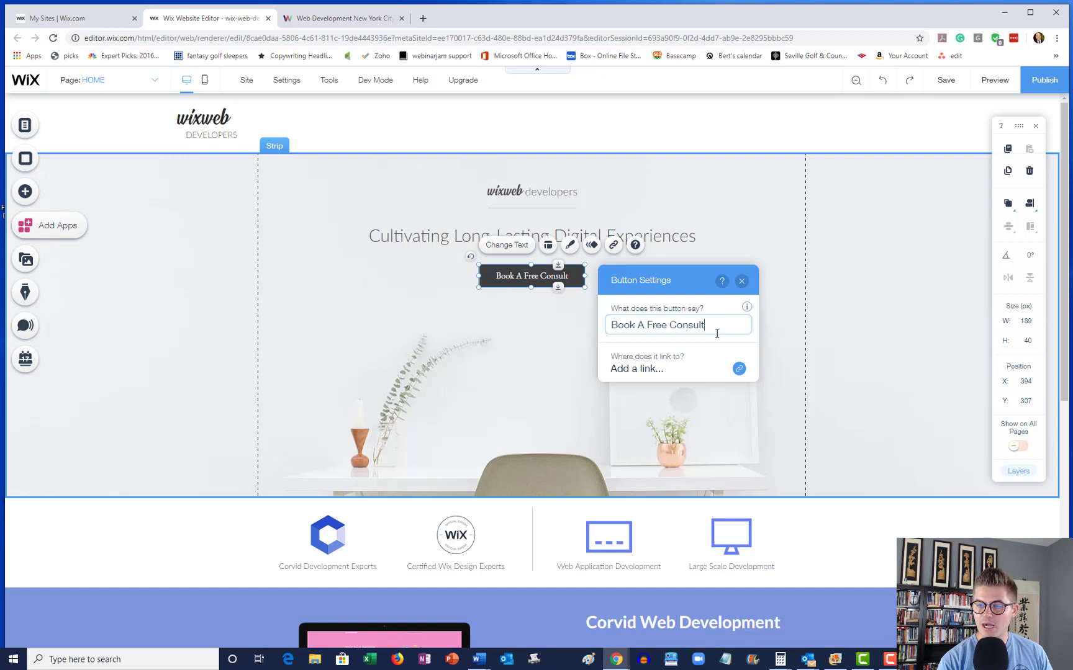
text(ation)
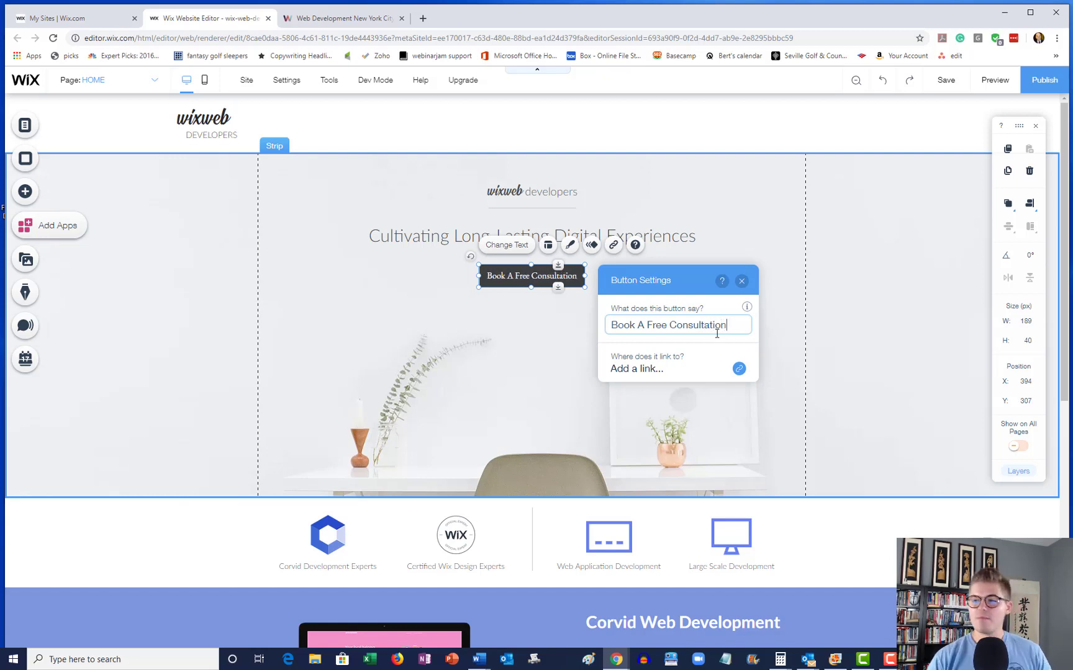
click(742, 280)
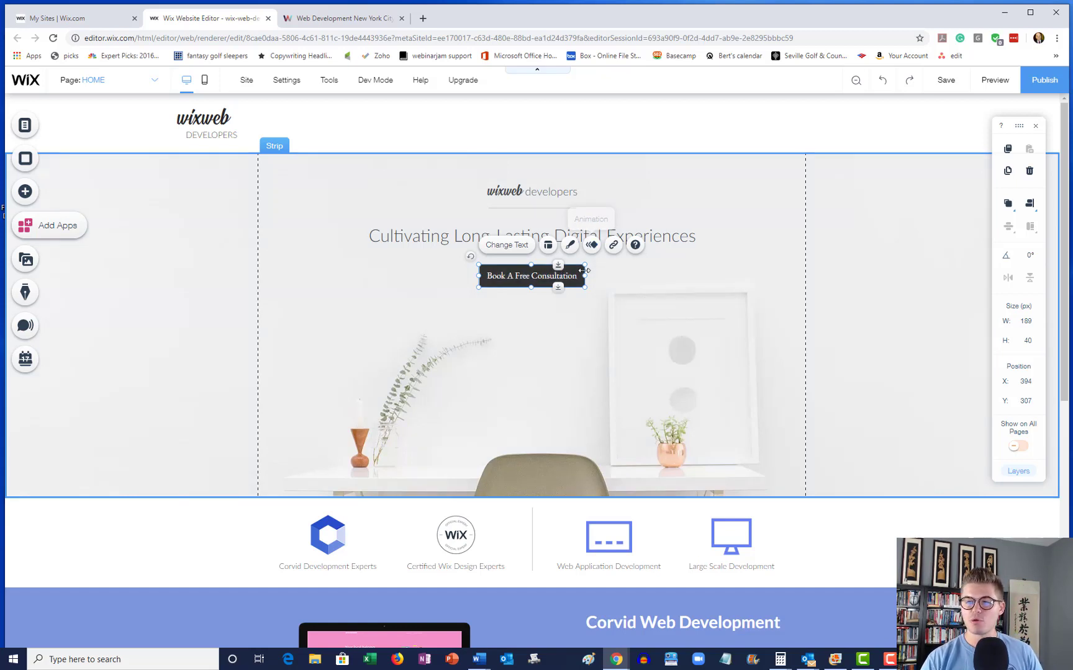
Save the edited home page and close the 'Your changes were saved' confirmation.
click(603, 306)
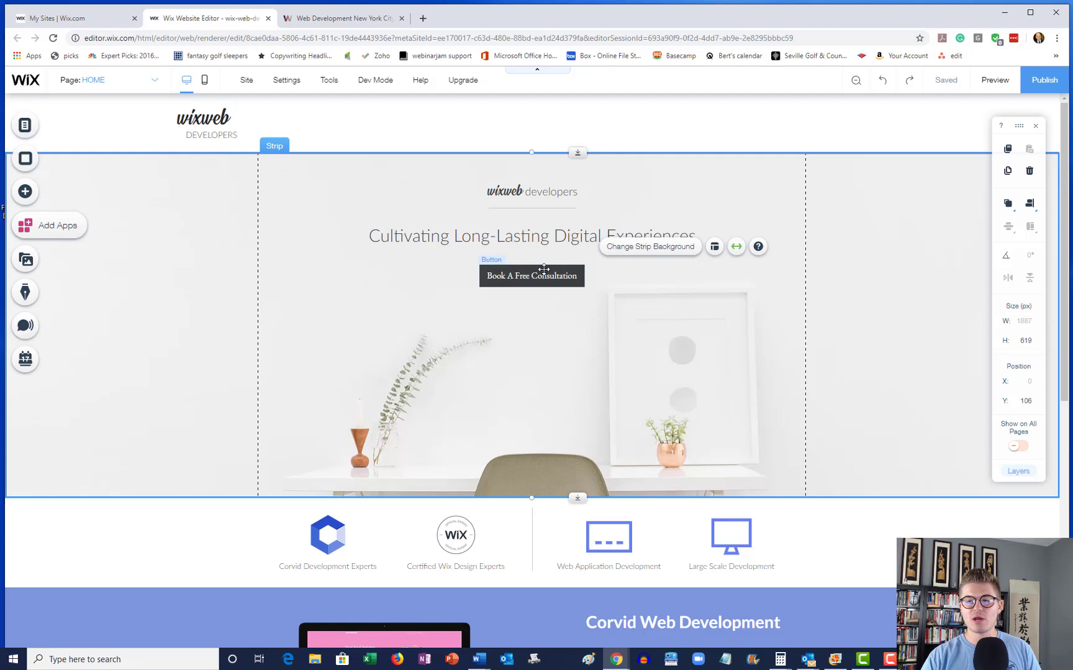
click(529, 281)
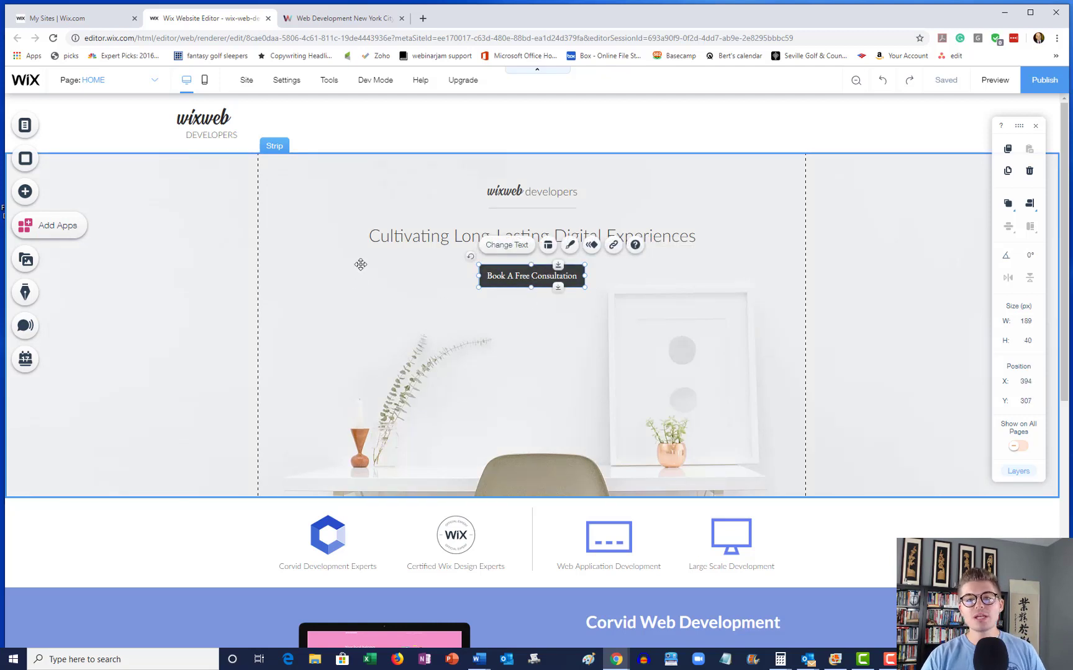
click(946, 80)
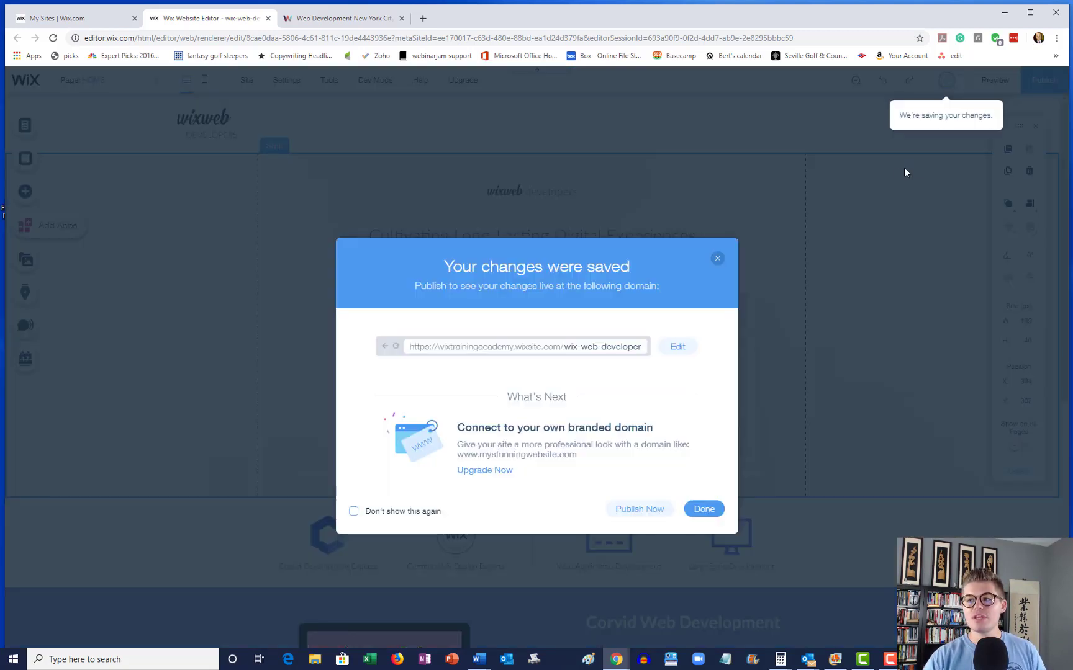
click(704, 509)
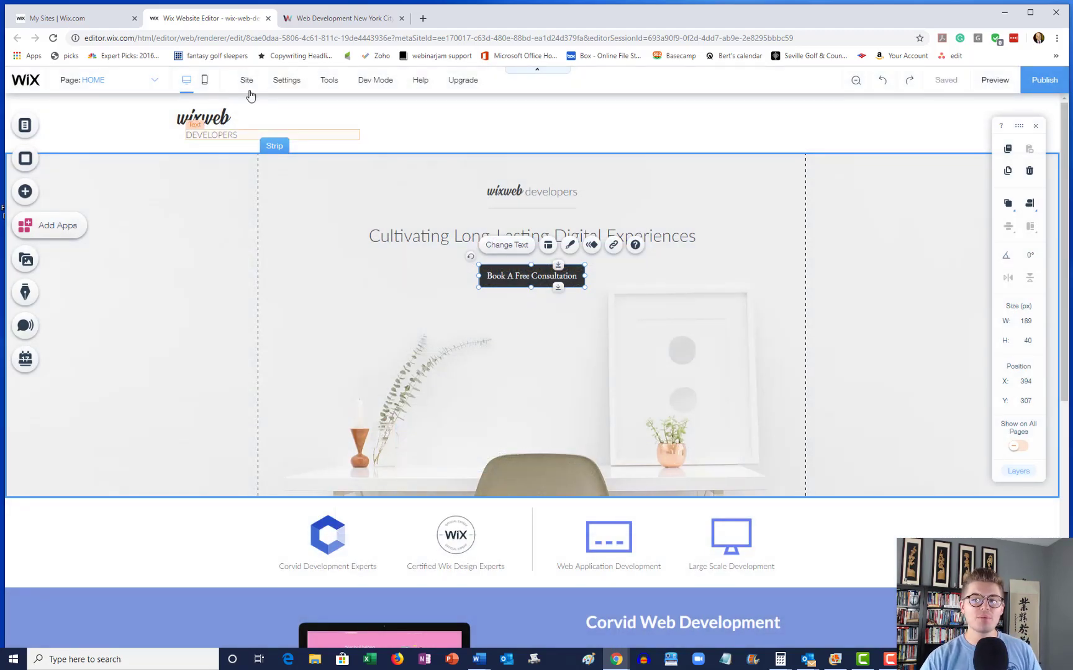
Create release candidate version 7 from the Site menu and go to the Release Manager.
mouse_move(251, 87)
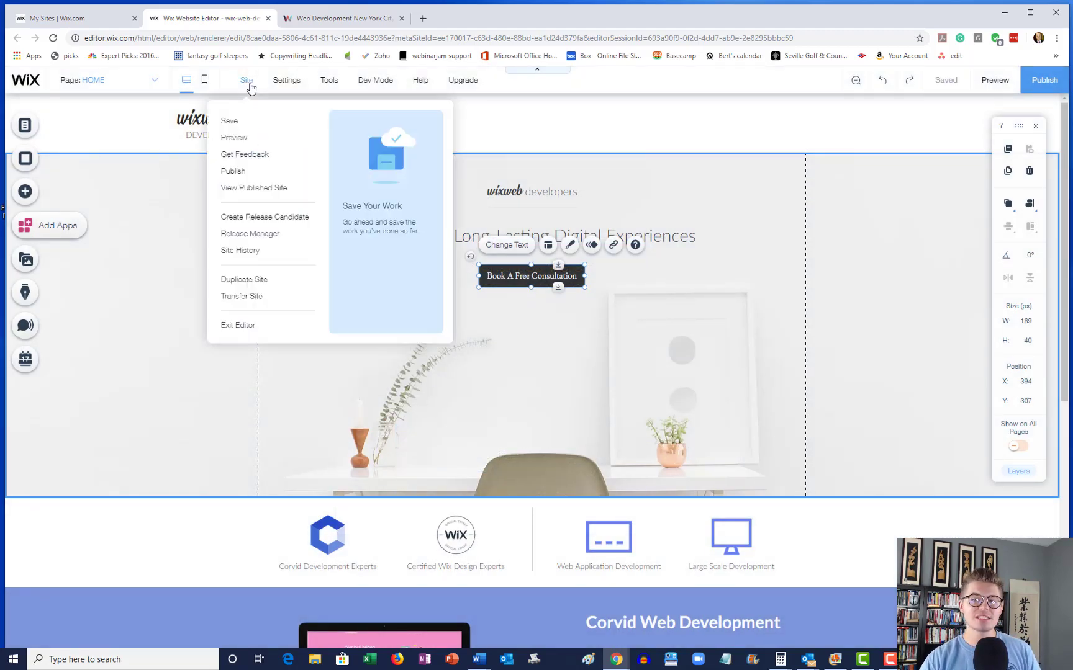
click(251, 218)
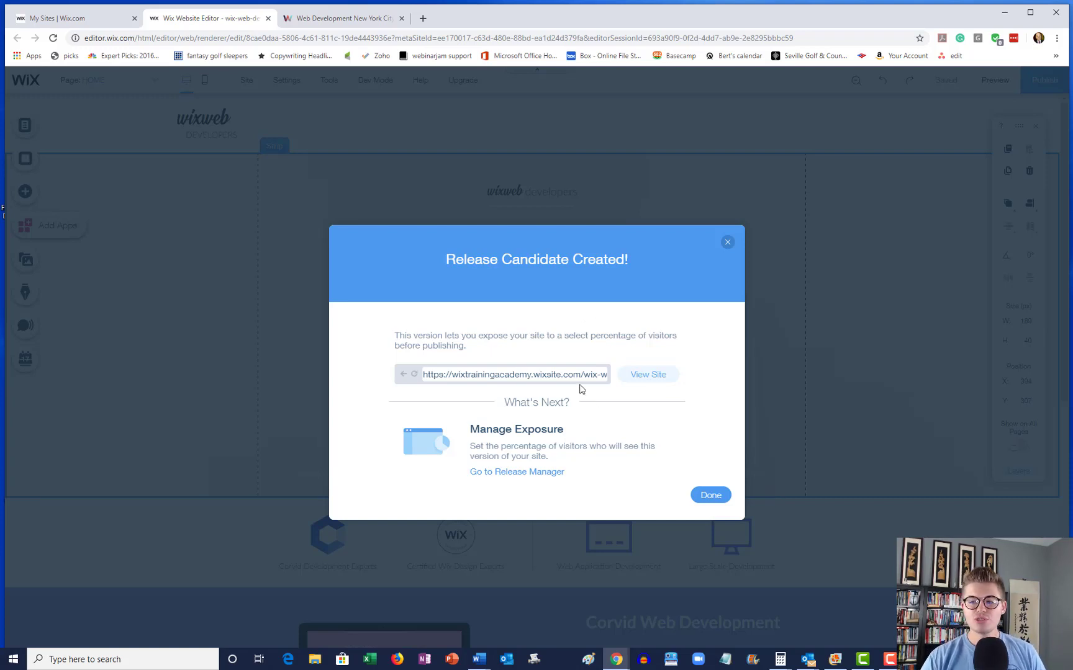
click(515, 473)
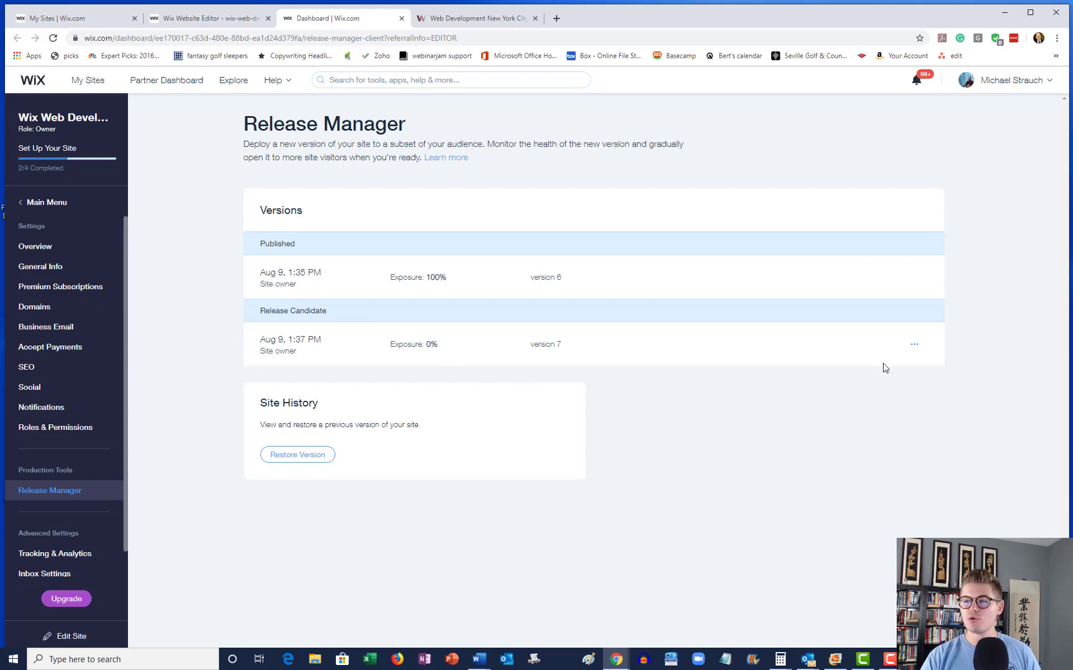
Set the version 7 release candidate's exposure to 50%, splitting traffic evenly with version 6.
click(914, 350)
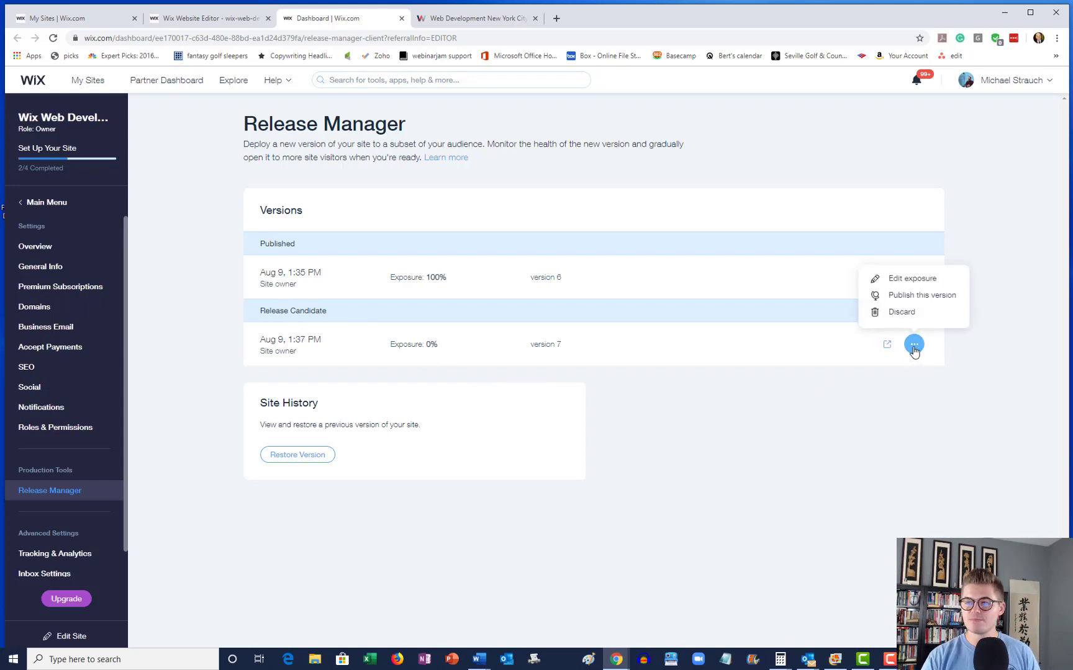
click(907, 279)
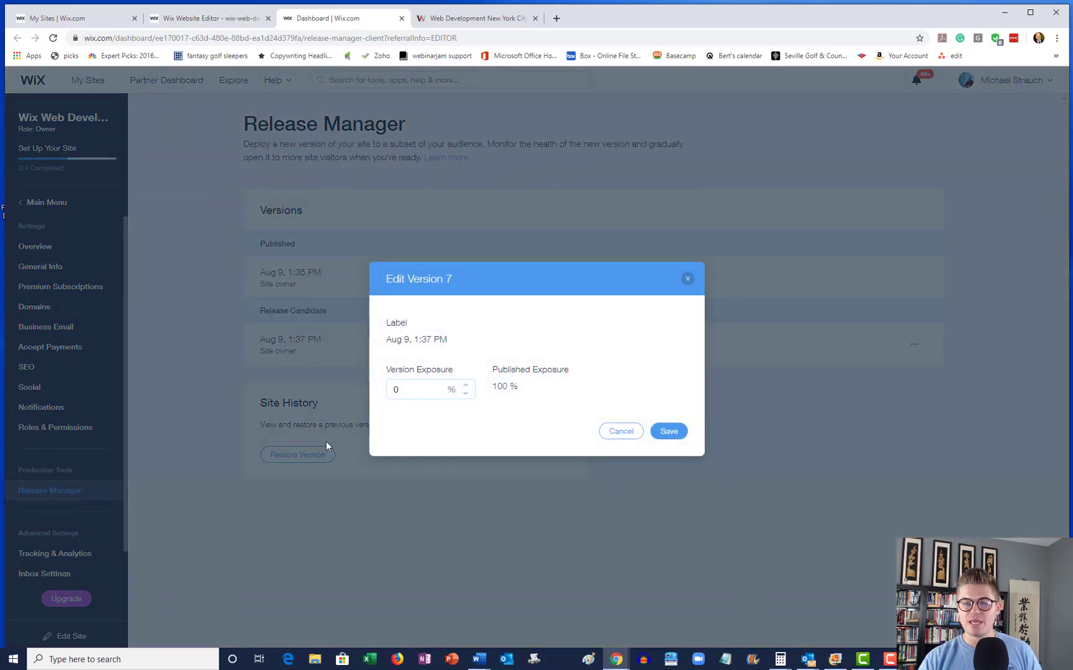
click(423, 391)
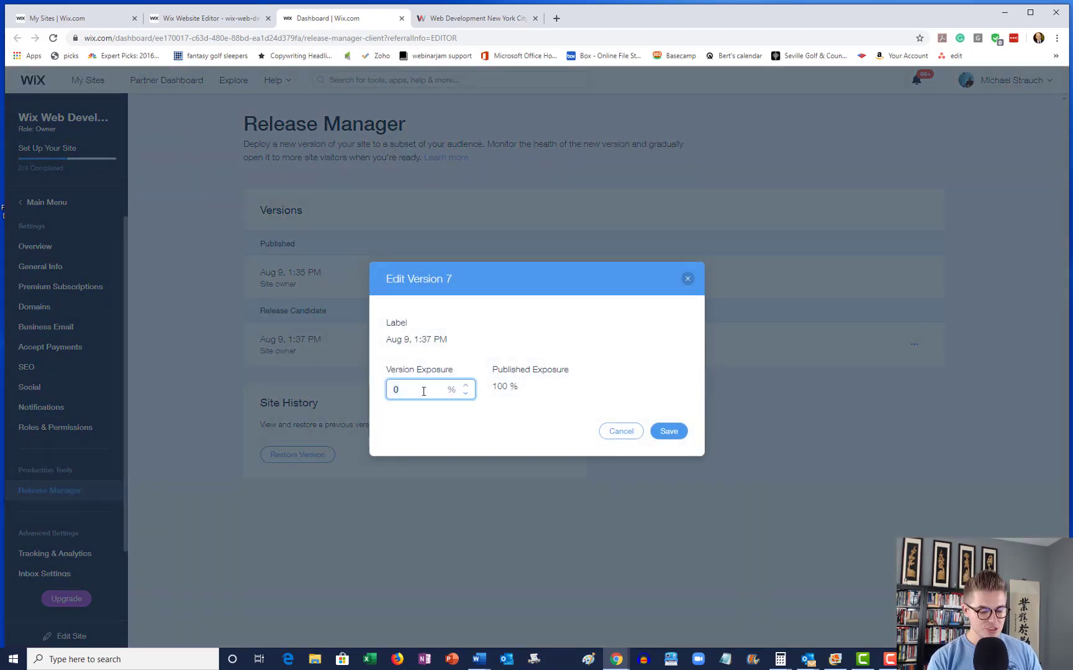
key(BackSpace)
text(50)
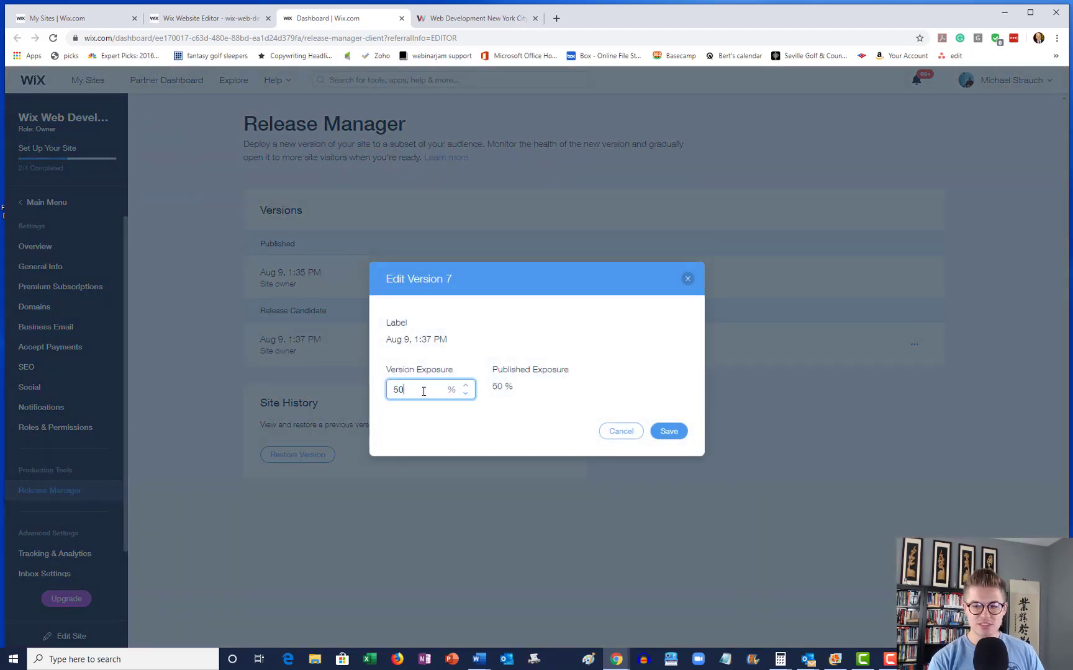
click(668, 432)
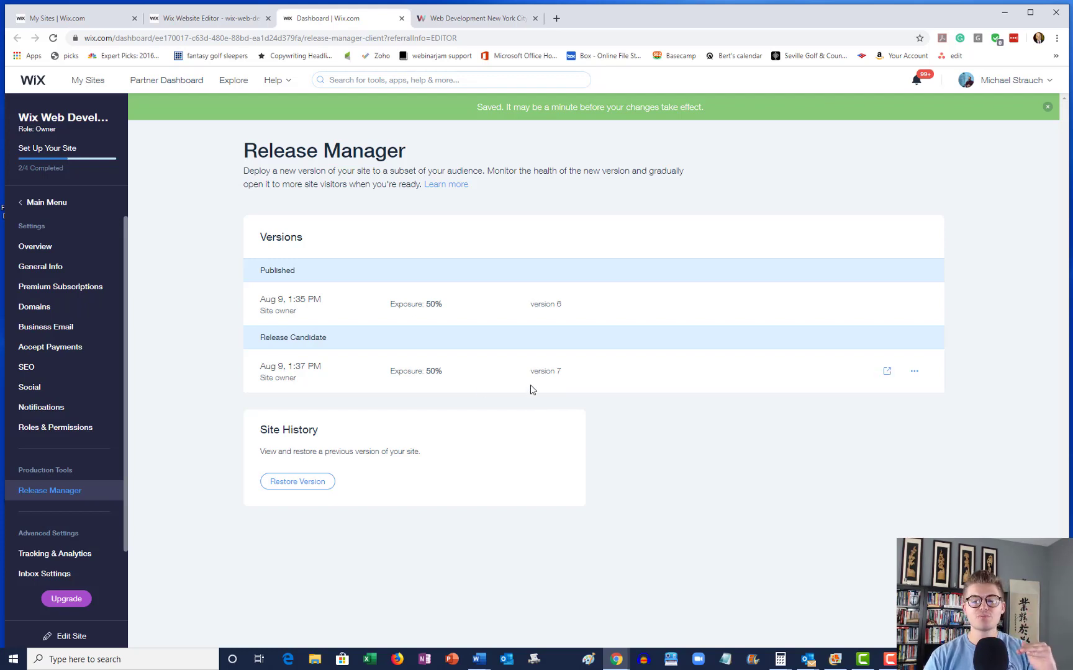
Lower the version 7 release candidate's exposure from 50% to 25%, leaving version 6 at 75%.
click(916, 375)
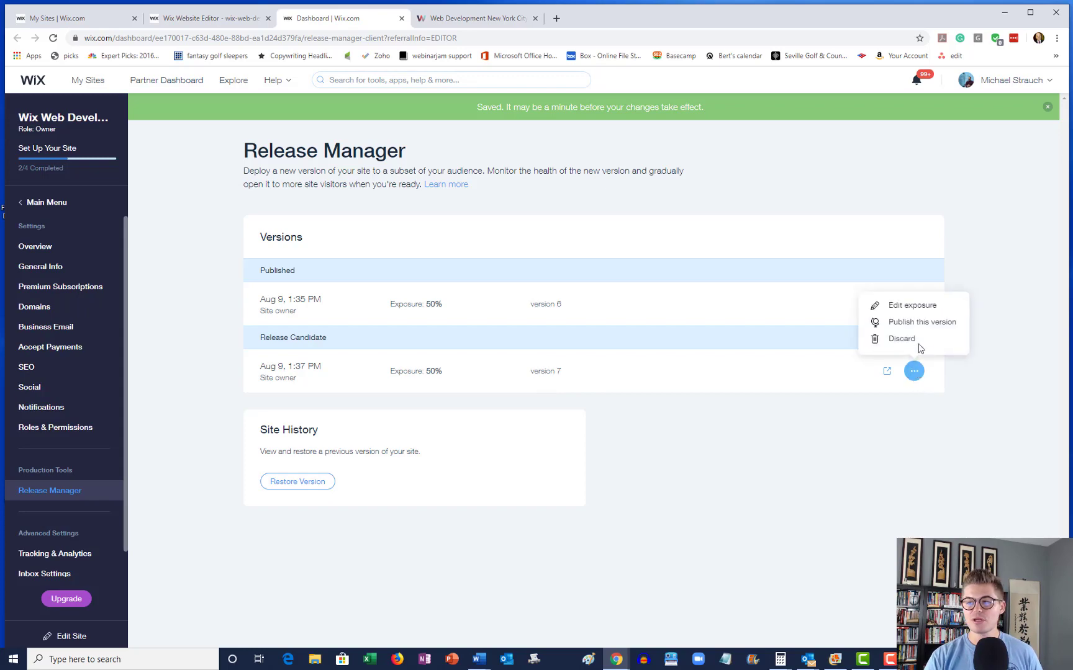
click(911, 305)
click(410, 390)
double_click(414, 389)
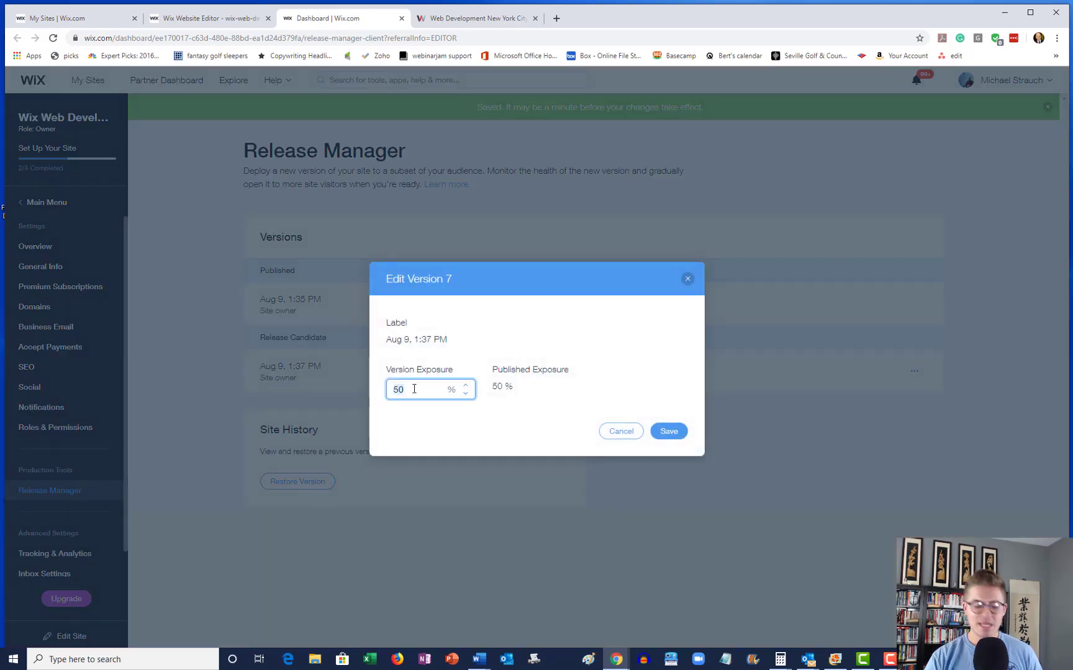
text(25)
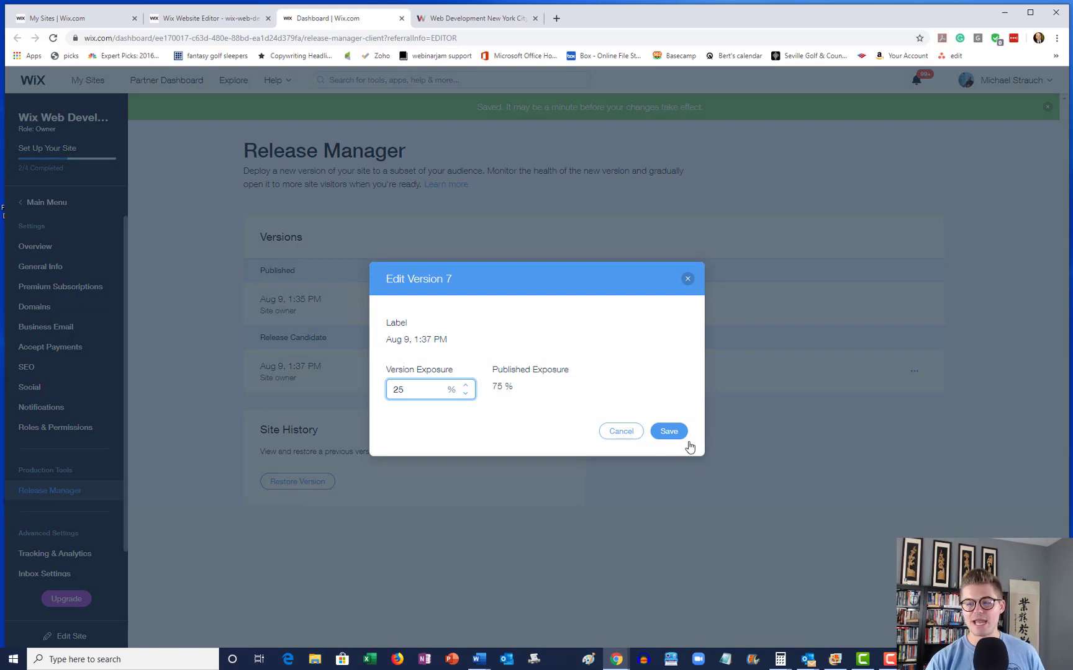
click(670, 436)
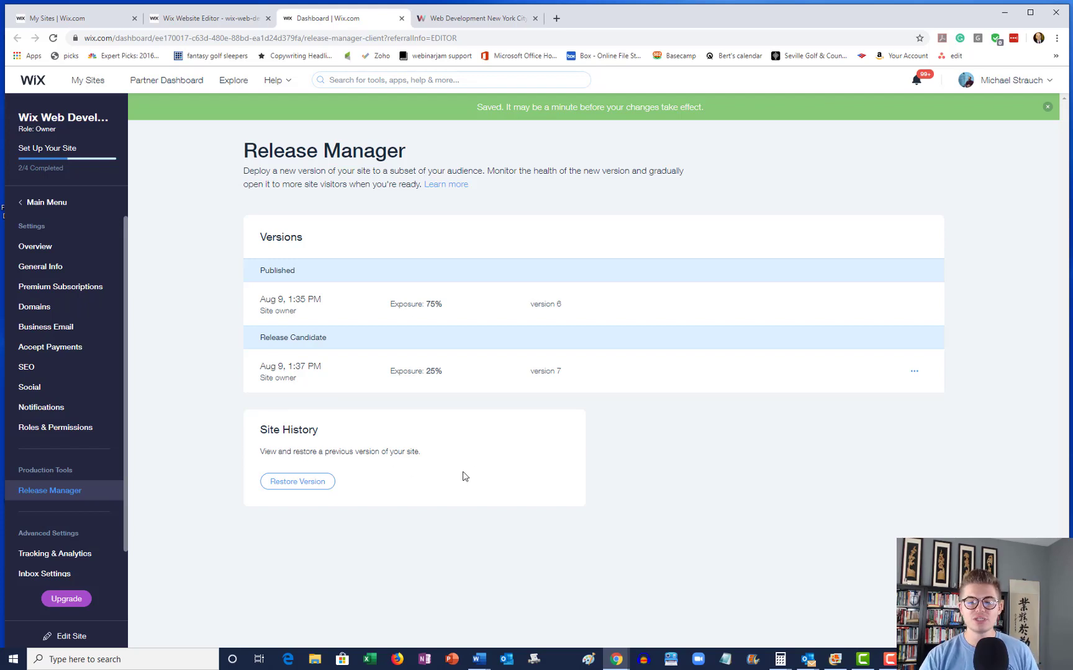
Switch to the 'Web Development New York City' tab with the live wixtrainingacademy.com site.
click(300, 482)
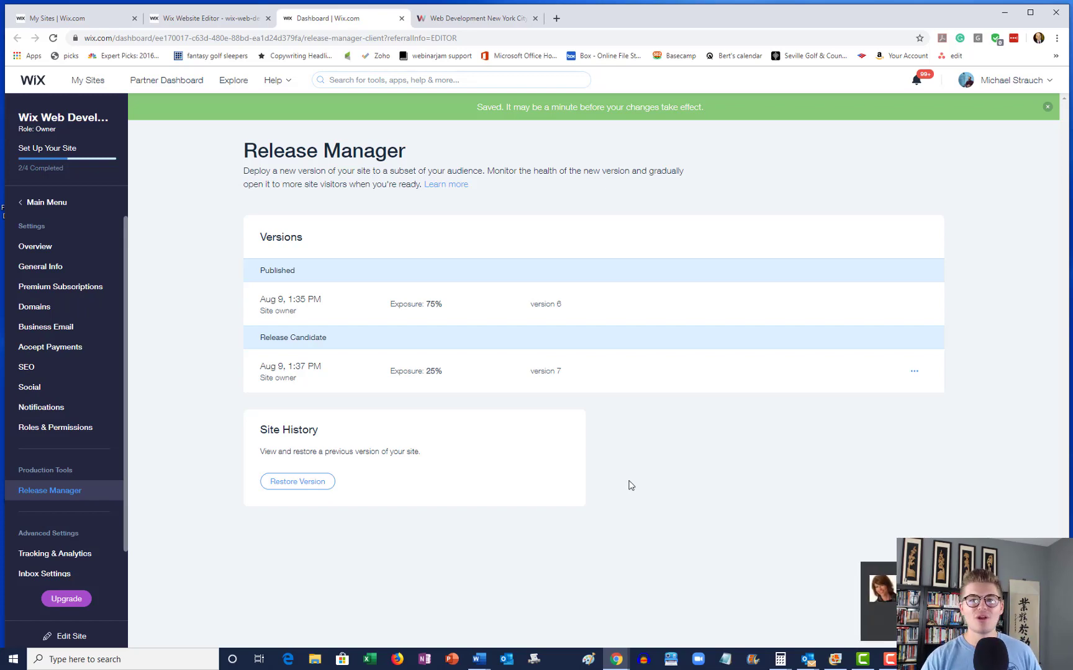
click(460, 18)
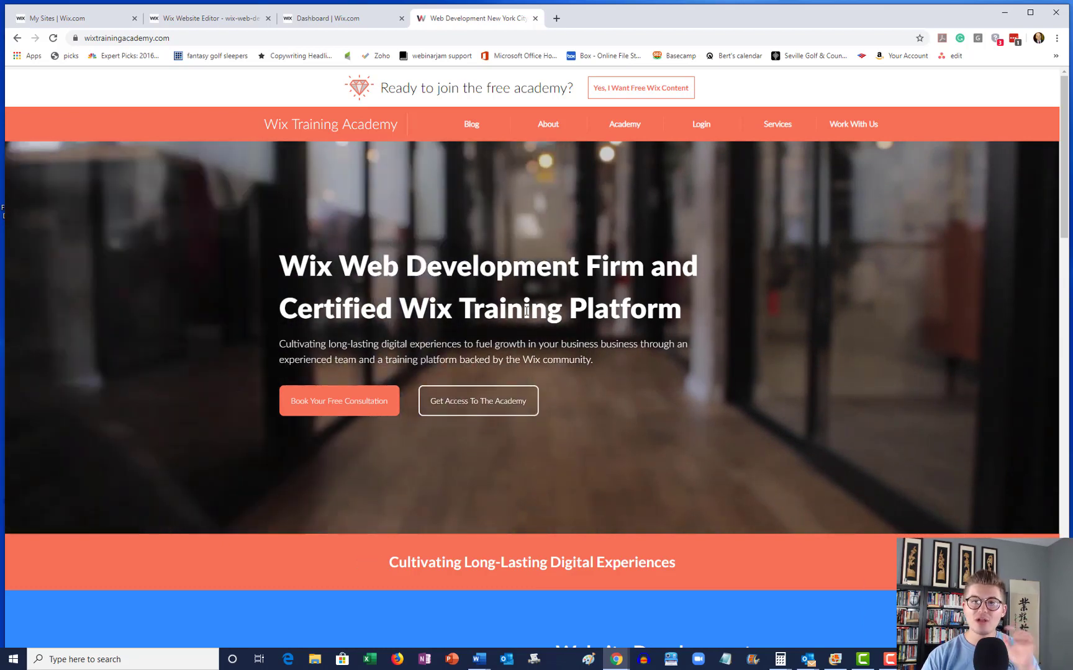
Check the live site's Work With Us project form, then return to the 'Dashboard | Wix.com' tab.
click(853, 124)
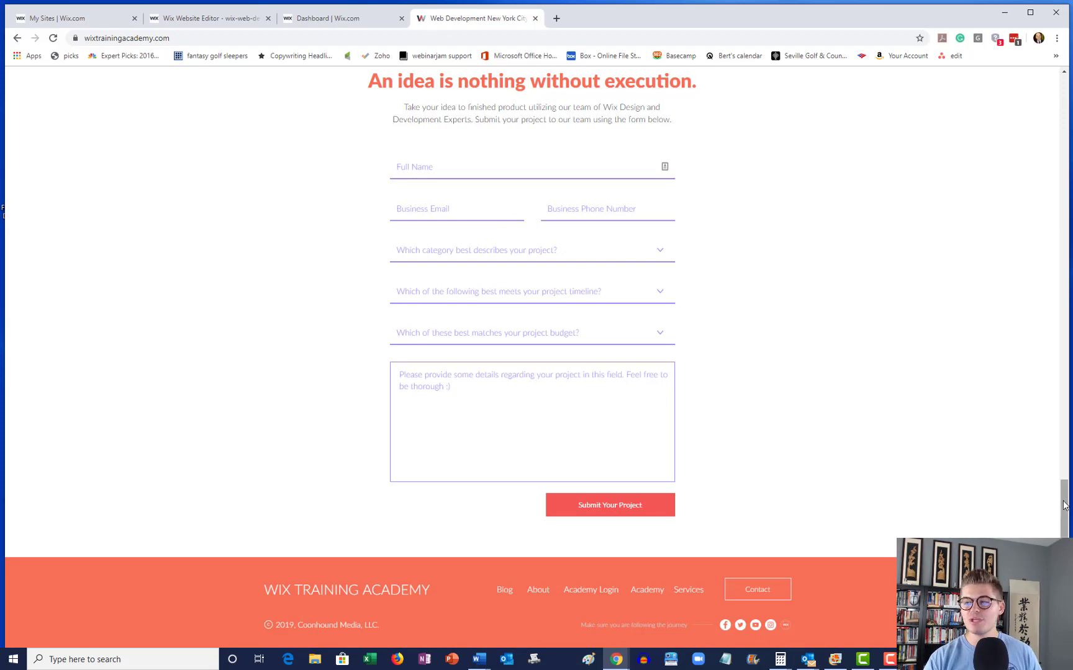
drag(1063, 506, 1067, 87)
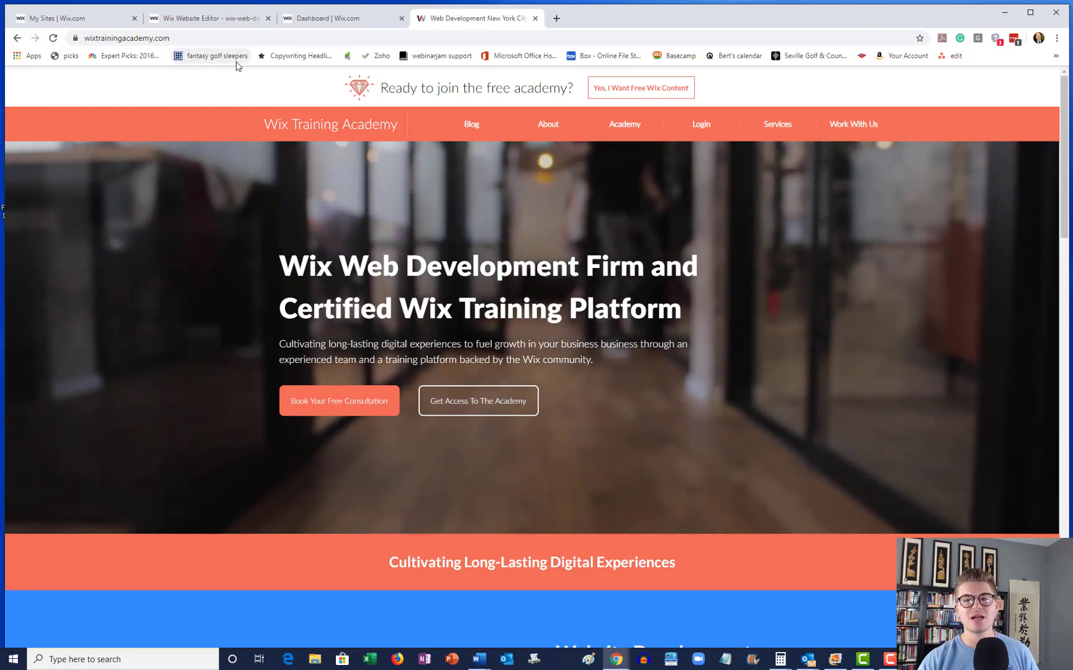
click(309, 19)
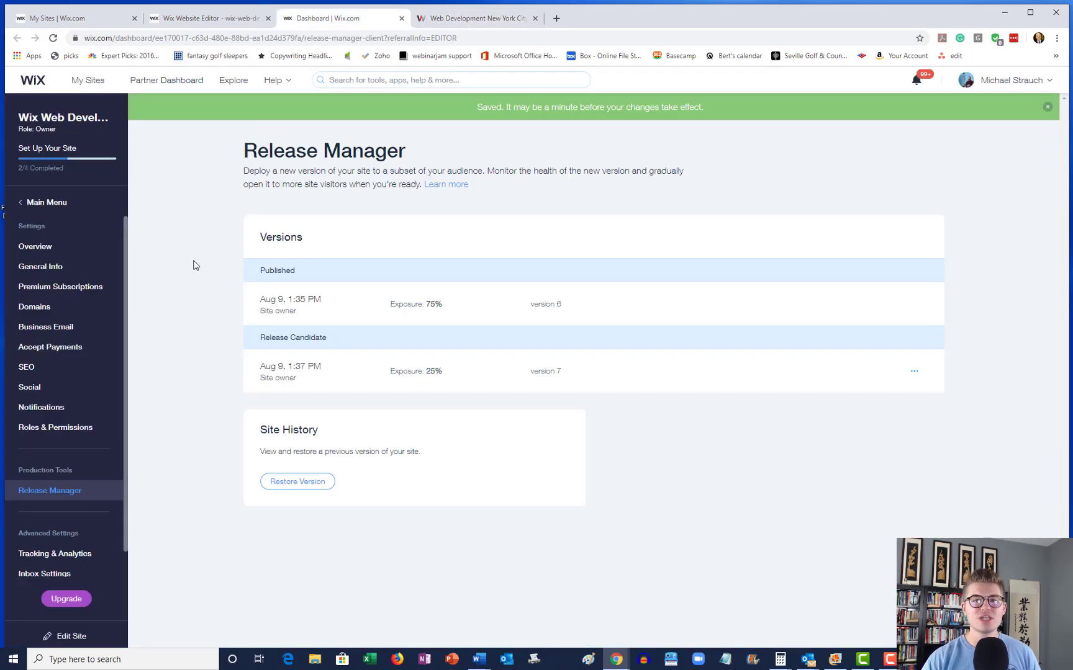